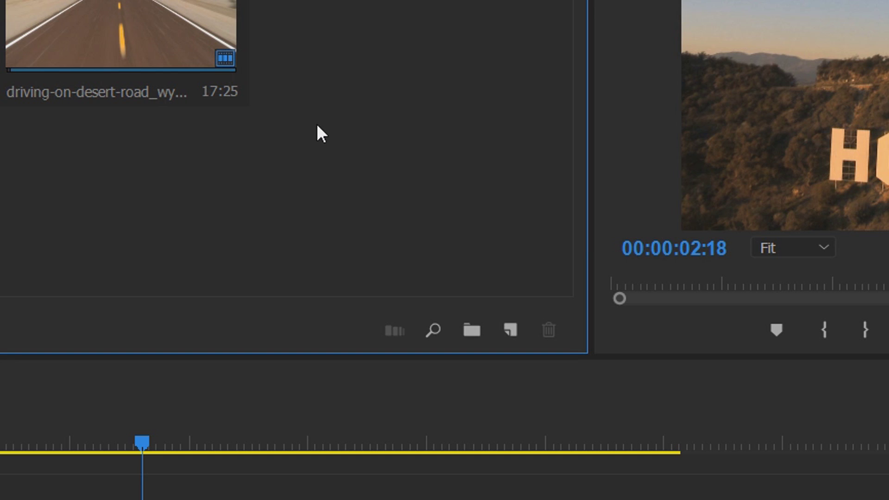
# Step: Create a new adjustment layer in the Project panel with its default settings
pyautogui.rightClick(387, 193)
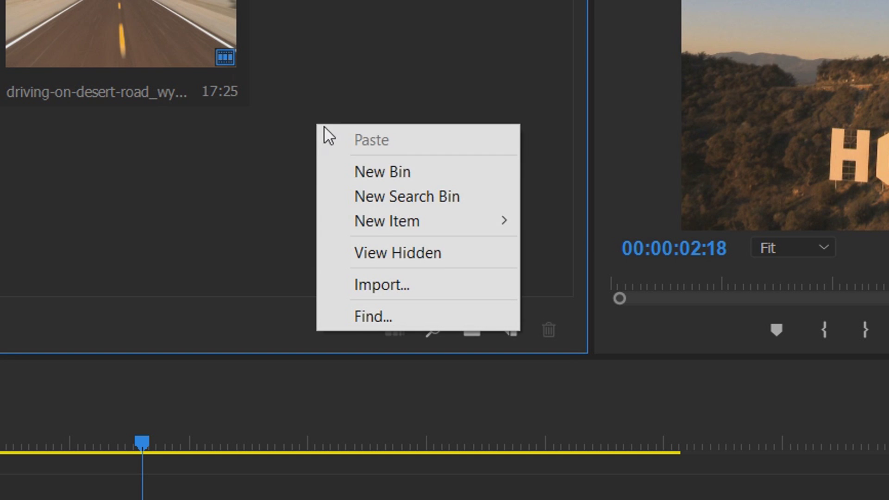
pyautogui.moveTo(437, 222)
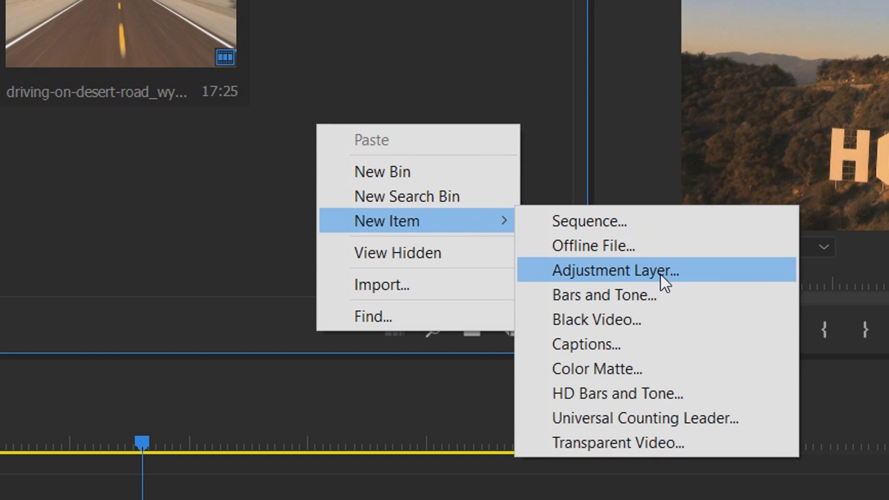
pyautogui.click(662, 270)
pyautogui.click(489, 331)
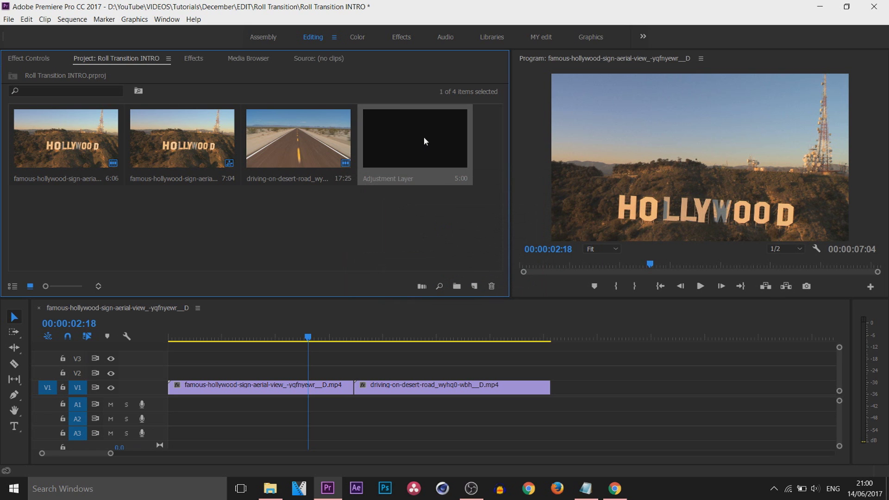
# Step: Place the adjustment layer on V2 over the cut and trim its end short
pyautogui.moveTo(424, 137); pyautogui.dragTo(359, 375)
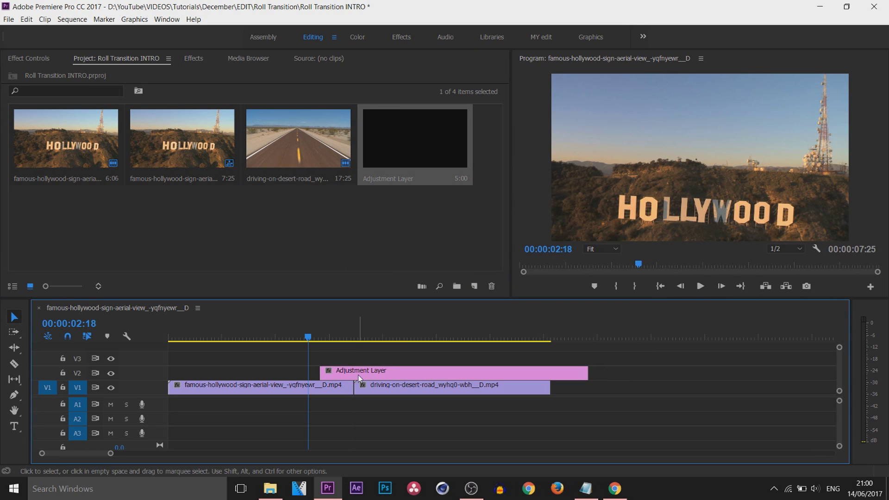
pyautogui.click(353, 338)
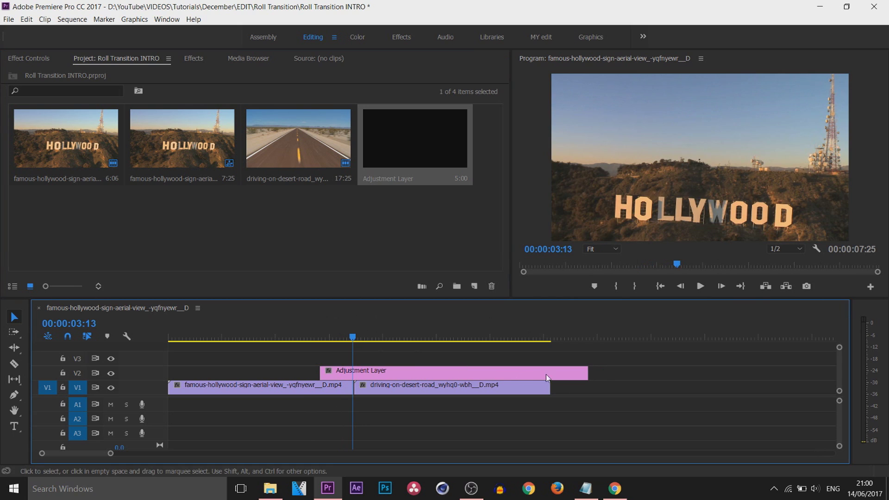
pyautogui.moveTo(588, 374); pyautogui.dragTo(390, 373)
pyautogui.press('=')
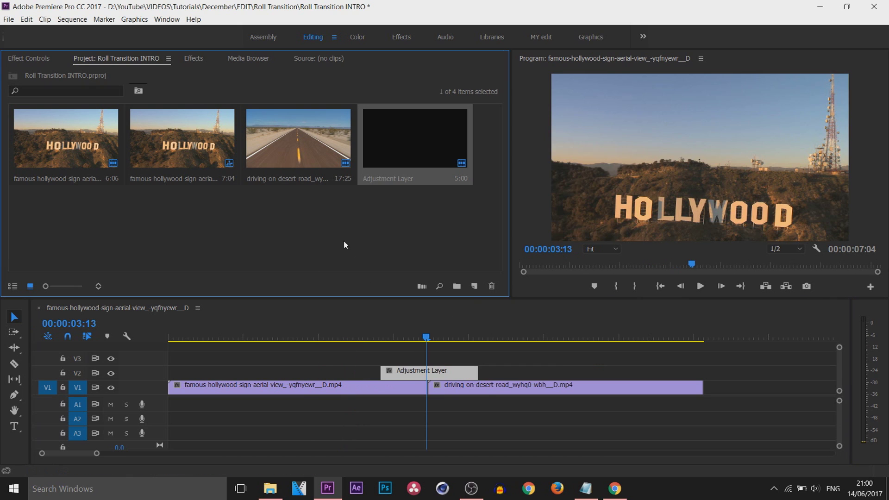
# Step: Search the effects for 'OFFSE' and apply Distort > Offset to the adjustment layer clip
pyautogui.click(194, 59)
pyautogui.click(99, 70)
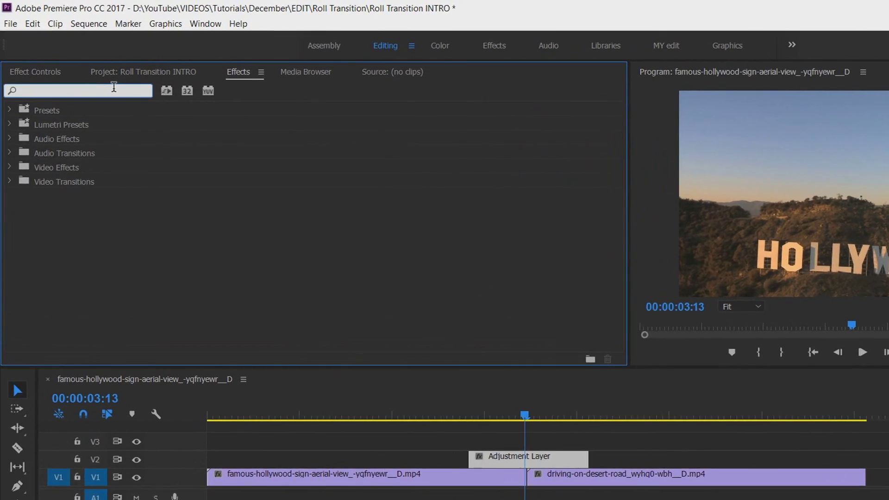
pyautogui.write('OFFSET')
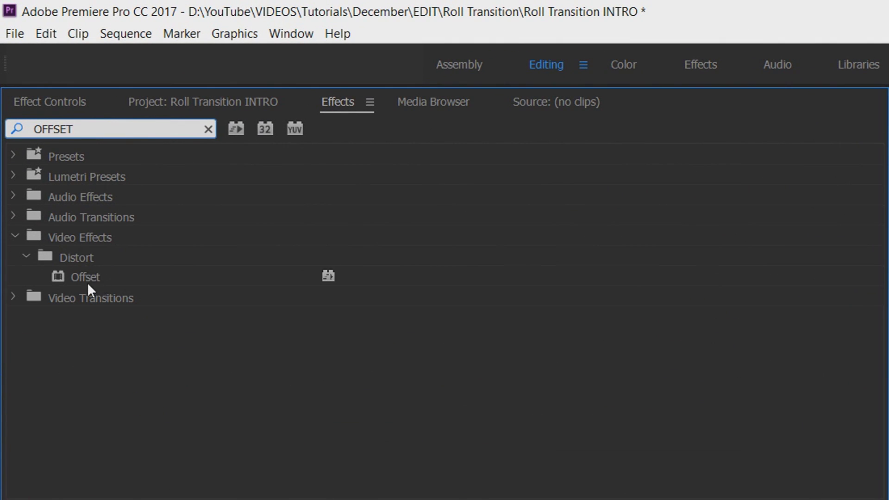
pyautogui.moveTo(84, 277); pyautogui.dragTo(744, 499)
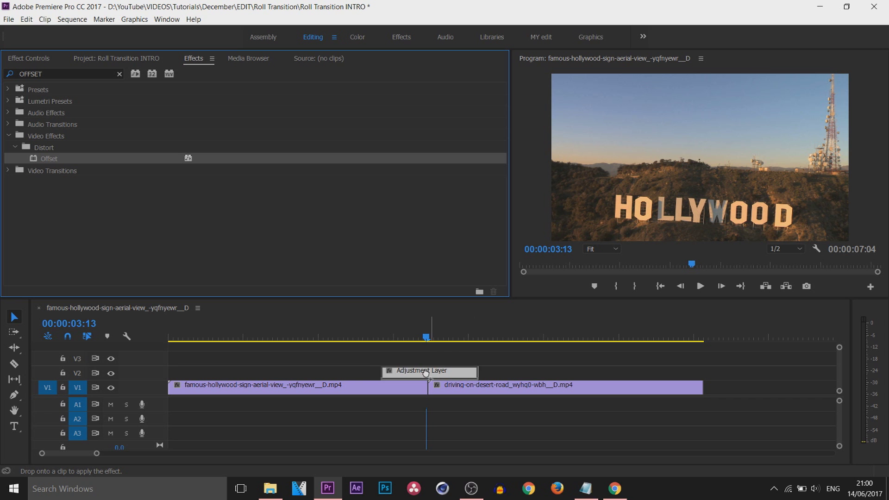
pyautogui.moveTo(425, 374); pyautogui.dragTo(426, 373)
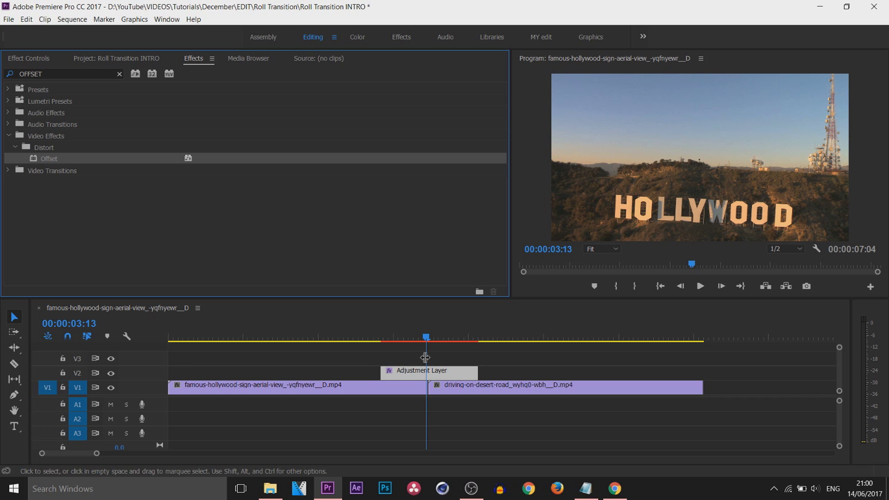
pyautogui.click(32, 59)
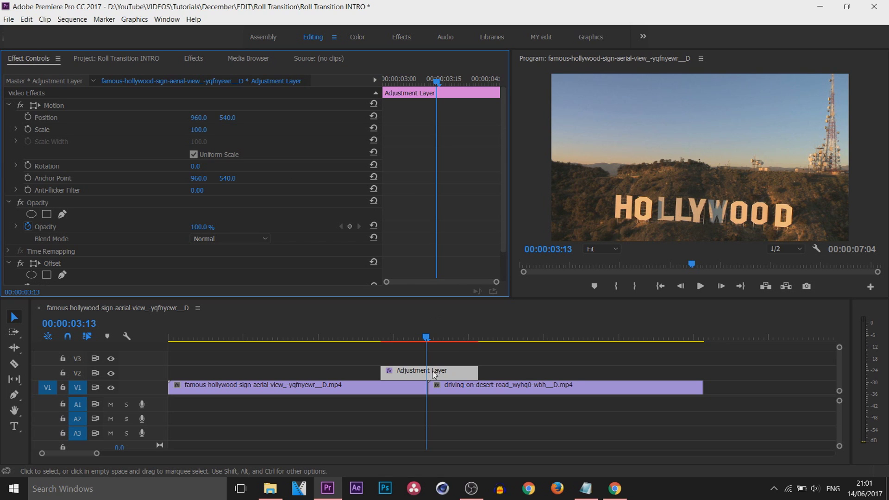
# Step: Step the playhead to 00:00:03:09 and set a Shift Center To keyframe at 960.0, 540.0
pyautogui.scroll(-3, 493, 249)
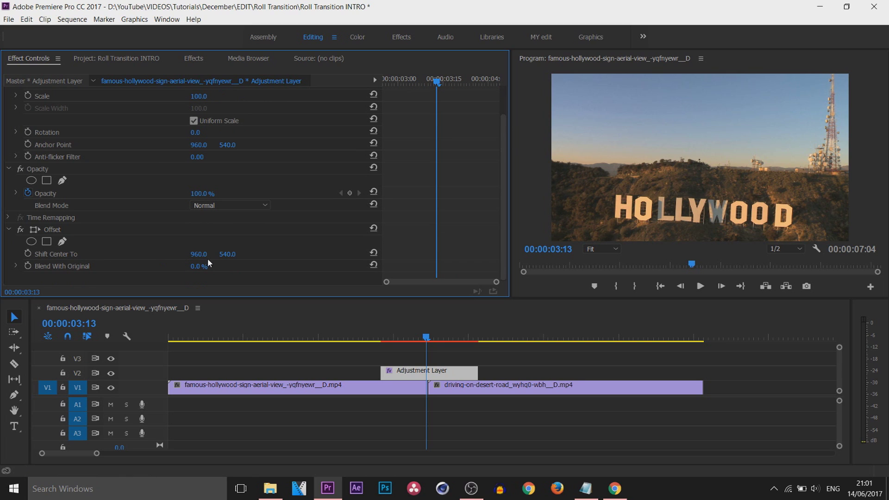
pyautogui.click(429, 337)
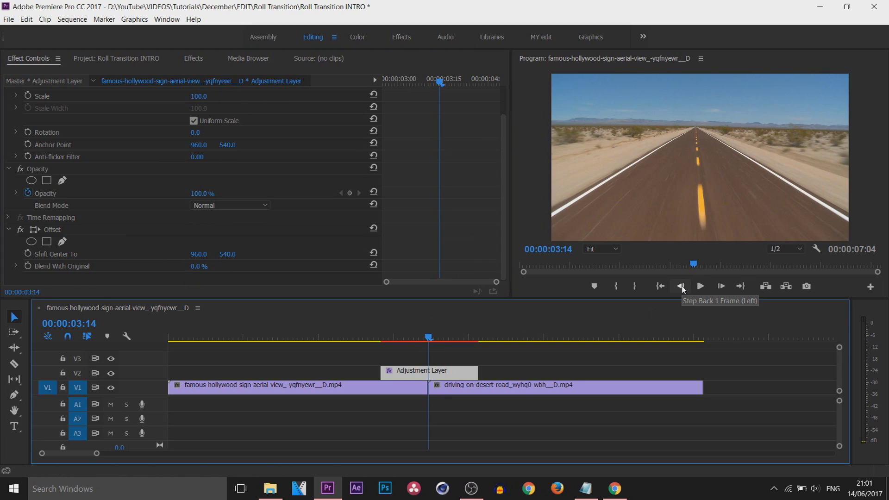
pyautogui.click(683, 288)
pyautogui.click(683, 288)
pyautogui.click(683, 288)
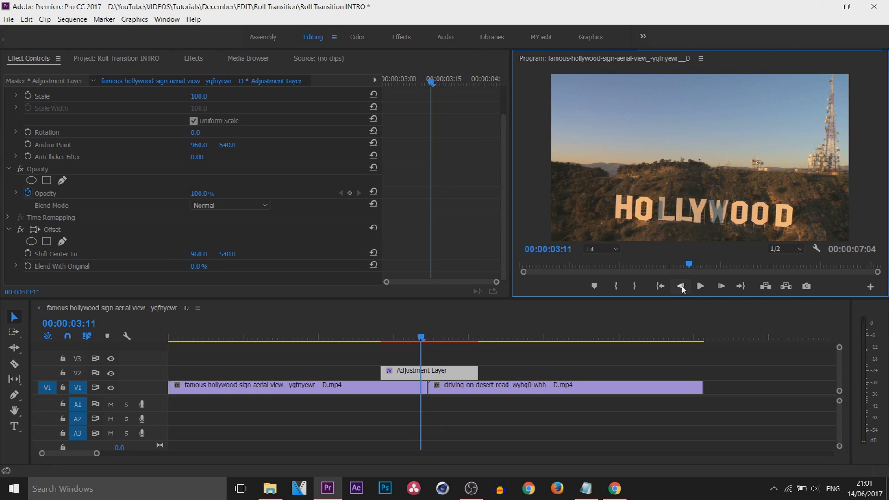
pyautogui.click(683, 288)
pyautogui.click(683, 288)
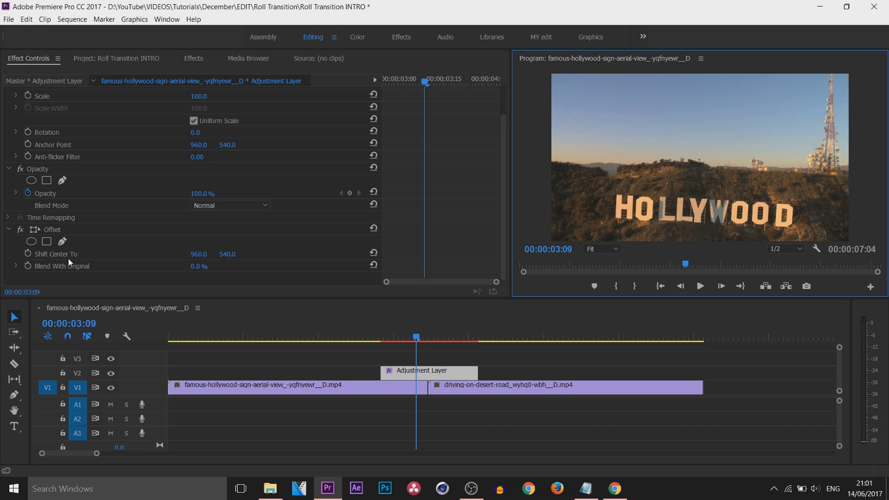
pyautogui.click(28, 255)
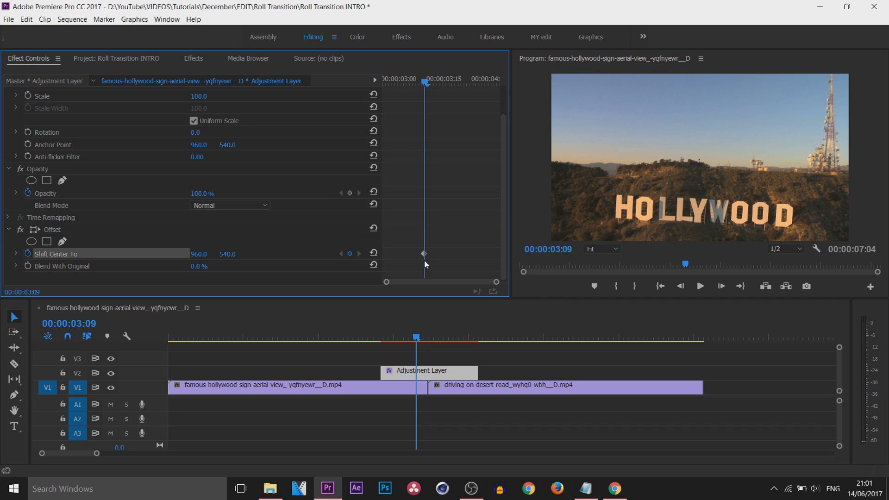
# Step: At 00:00:03:19, raise Shift Center To's vertical value to 1620.0, adding a second keyframe
pyautogui.moveTo(415, 341); pyautogui.dragTo(430, 343)
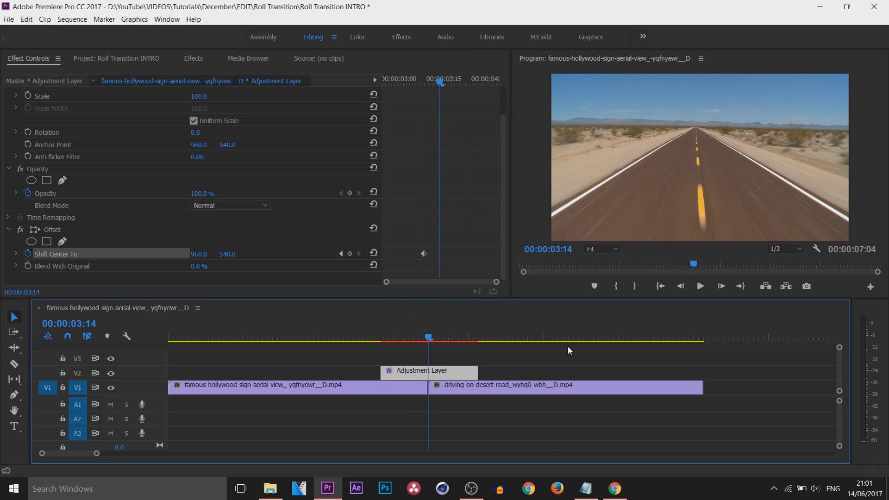
pyautogui.click(722, 286)
pyautogui.click(722, 286)
pyautogui.click(721, 286)
pyautogui.click(727, 287)
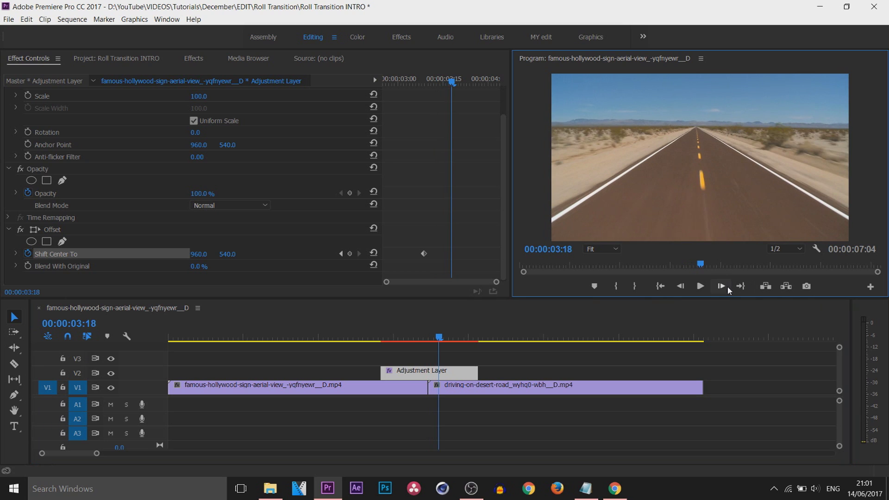
pyautogui.click(727, 287)
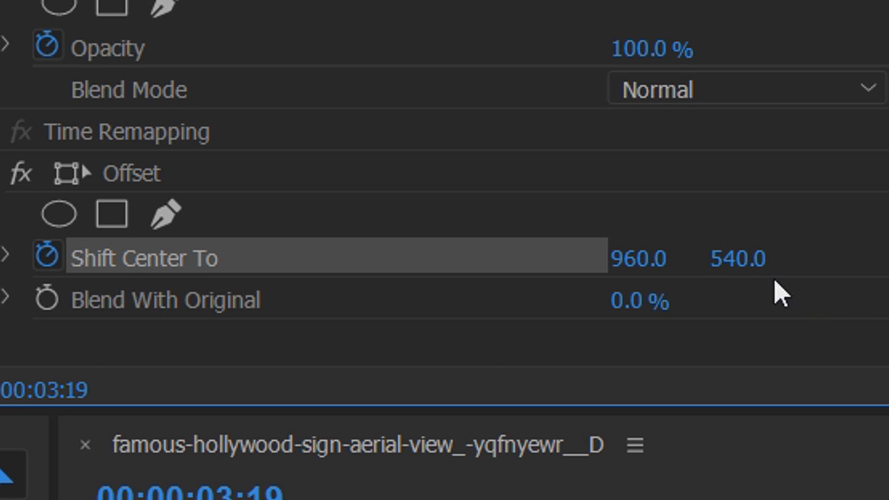
pyautogui.moveTo(738, 258); pyautogui.dragTo(815, 258)
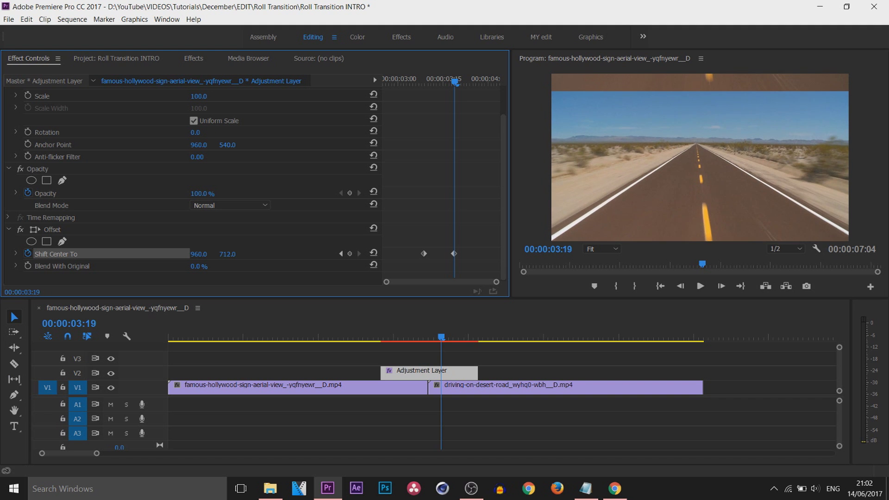
# Step: Set the 03:19 Shift Center To keyframe to 960.0, 3781.0 after briefly trying a horizontal shift
pyautogui.moveTo(227, 254); pyautogui.dragTo(387, 254)
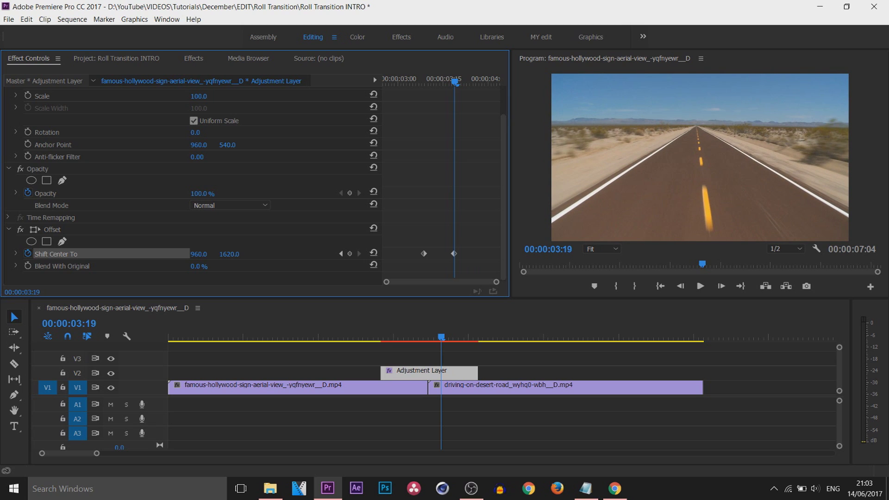
pyautogui.moveTo(387, 253); pyautogui.dragTo(787, 254)
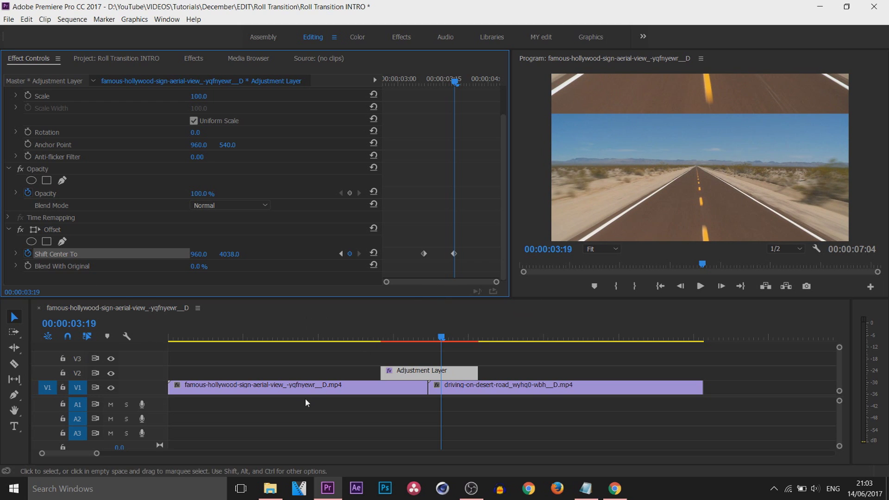
pyautogui.click(374, 254)
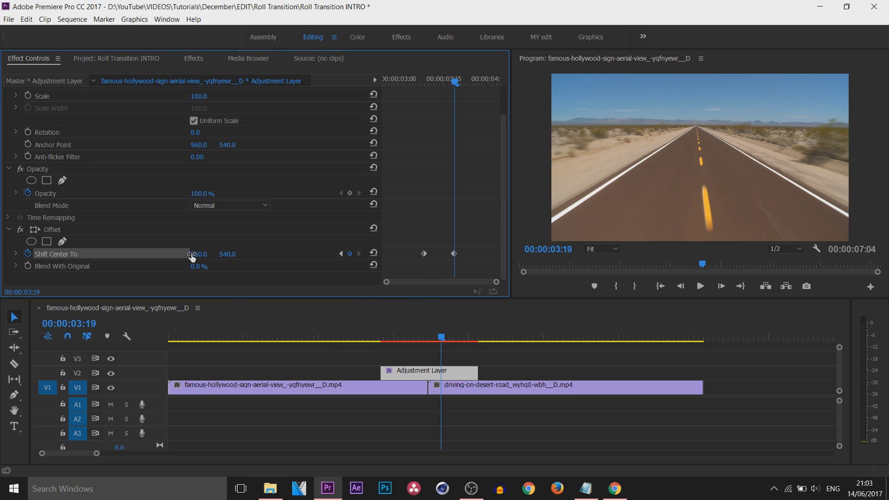
pyautogui.moveTo(192, 255); pyautogui.dragTo(433, 255)
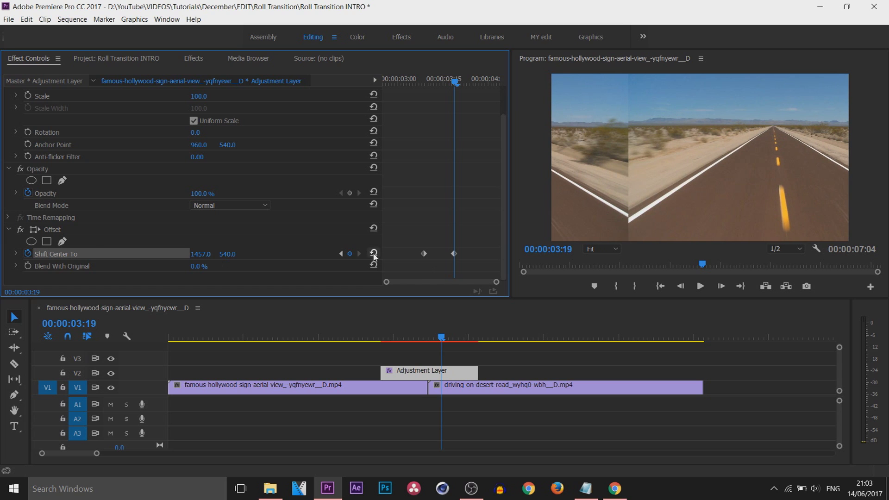
pyautogui.click(374, 253)
pyautogui.click(357, 341)
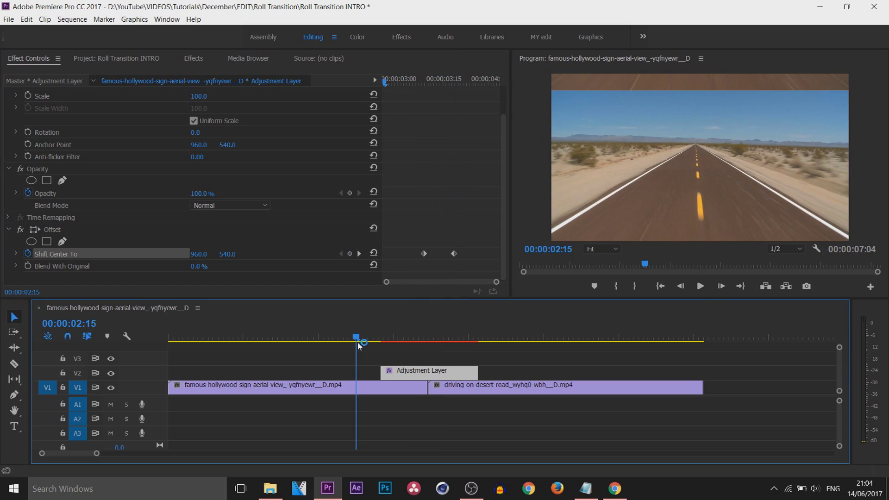
# Step: Play back the rolling transition, then select the 03:19 Shift Center To keyframe
pyautogui.click(700, 287)
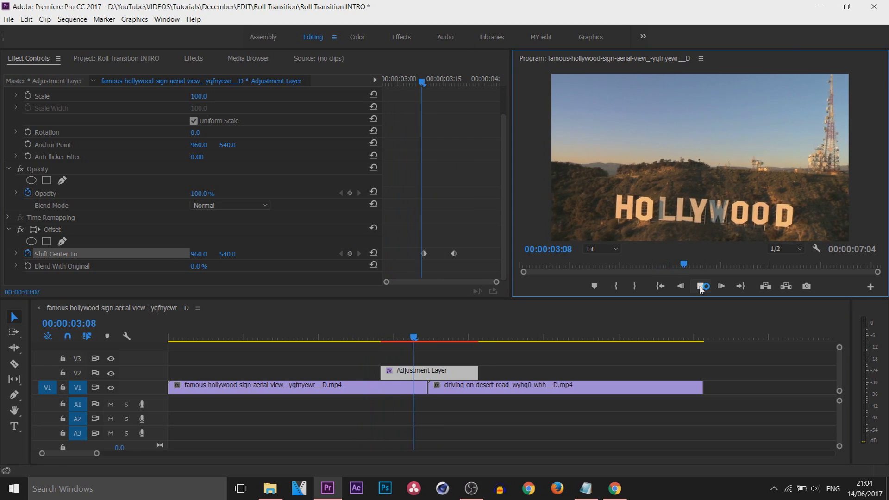
pyautogui.click(700, 286)
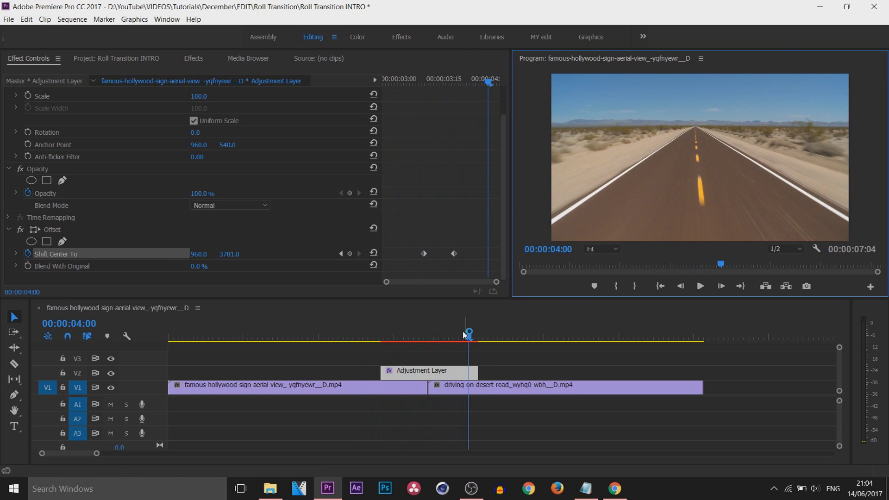
pyautogui.moveTo(489, 82); pyautogui.dragTo(453, 98)
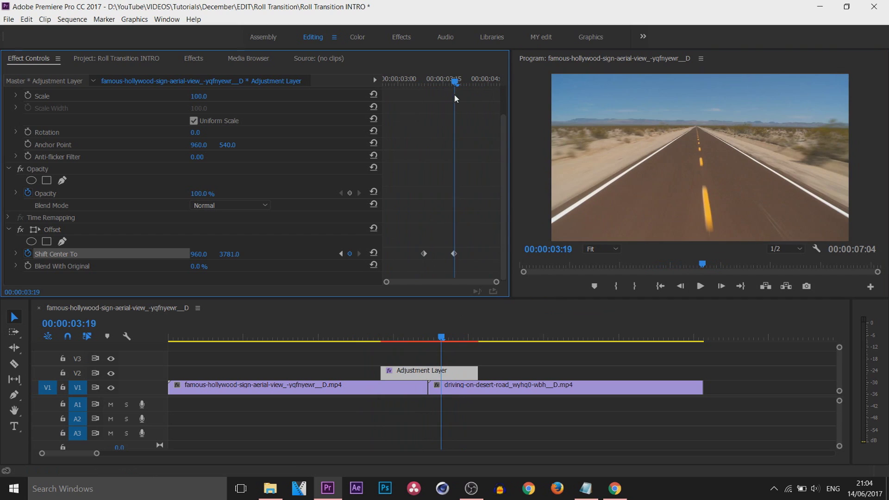
pyautogui.click(454, 253)
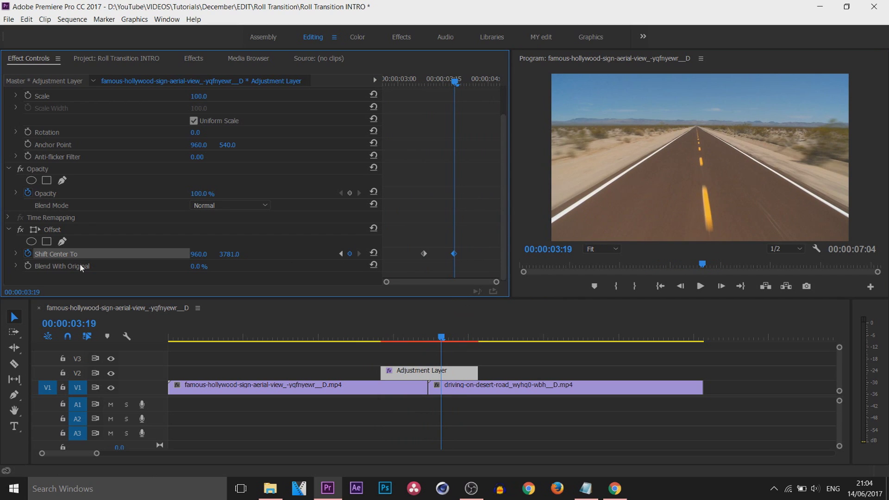
# Step: Keyframe Blend With Original at 0.0% on 03:19 and 100.0% on 03:20
pyautogui.click(27, 266)
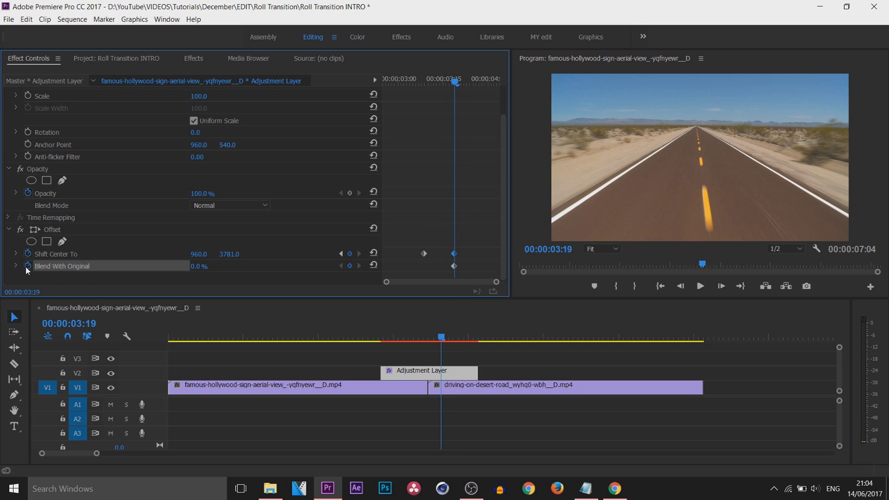
pyautogui.click(718, 288)
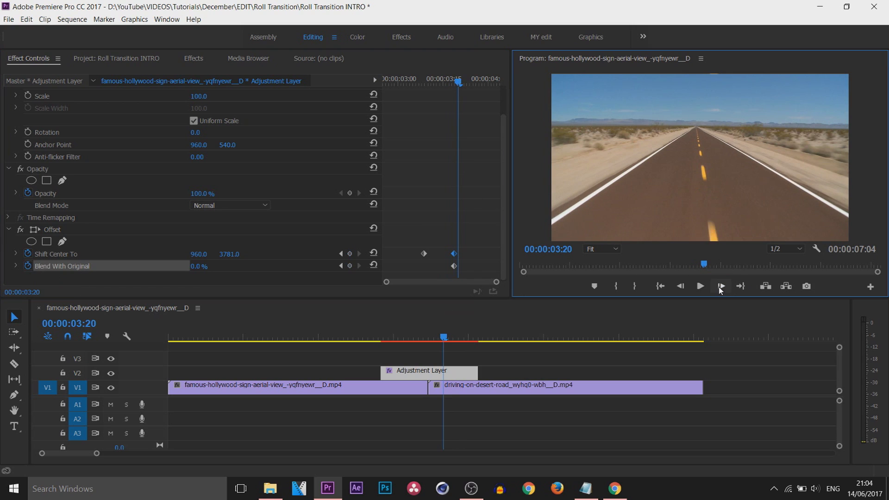
pyautogui.click(205, 270)
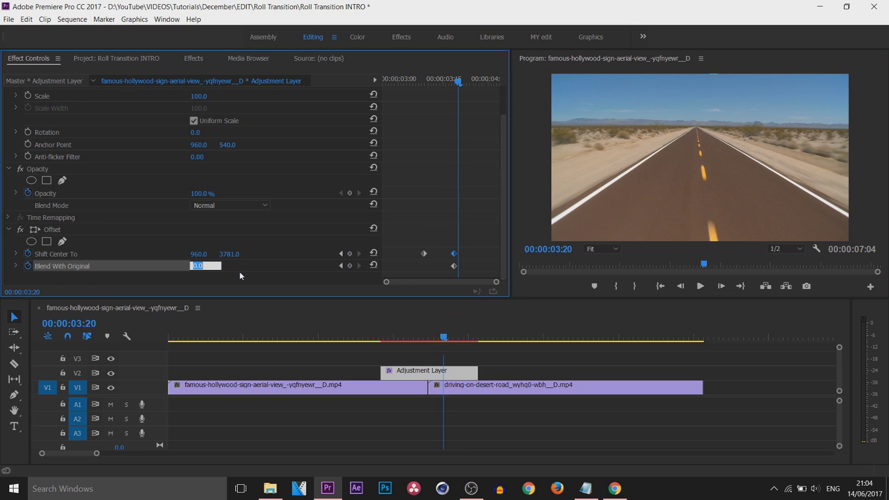
pyautogui.write('100')
pyautogui.press('Return')
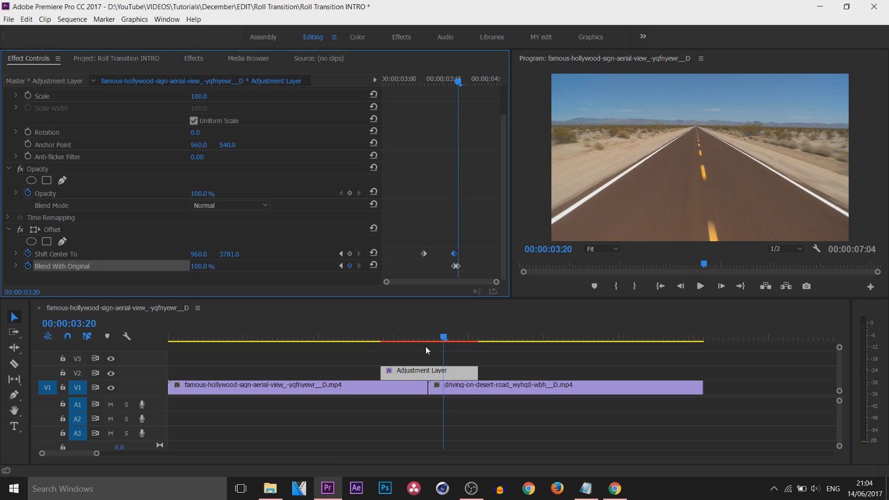
pyautogui.scroll(2, 463, 281)
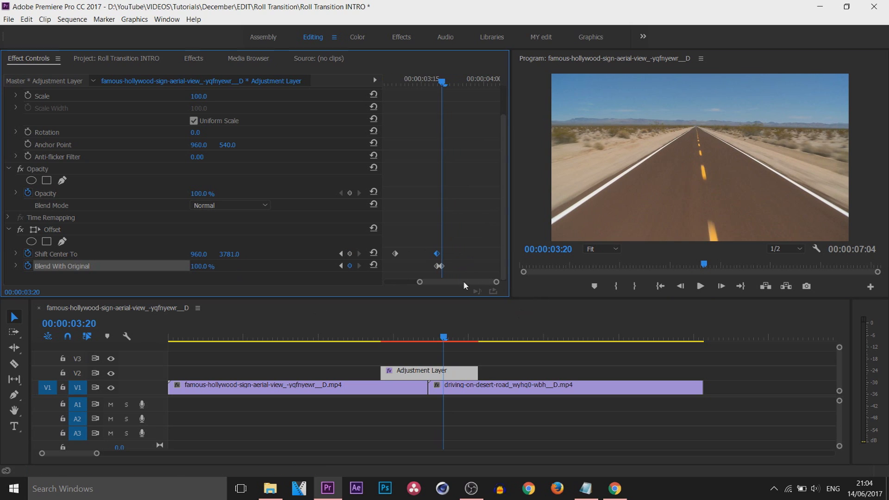
# Step: Preview the roll from just before the cut, then return to the transition's middle
pyautogui.moveTo(401, 339); pyautogui.dragTo(375, 337)
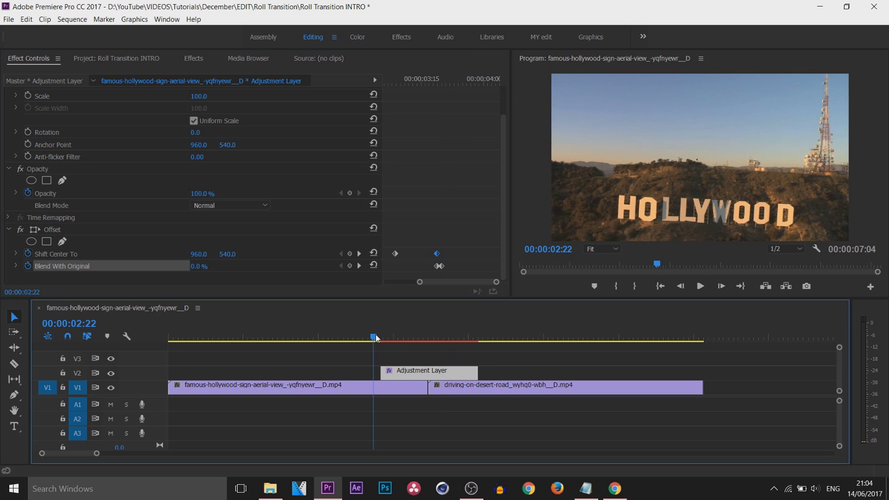
pyautogui.click(701, 286)
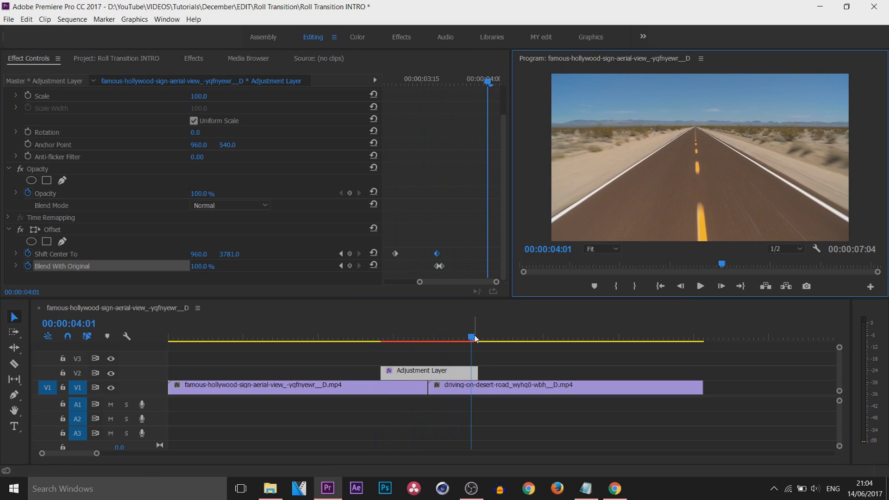
pyautogui.moveTo(475, 338); pyautogui.dragTo(427, 341)
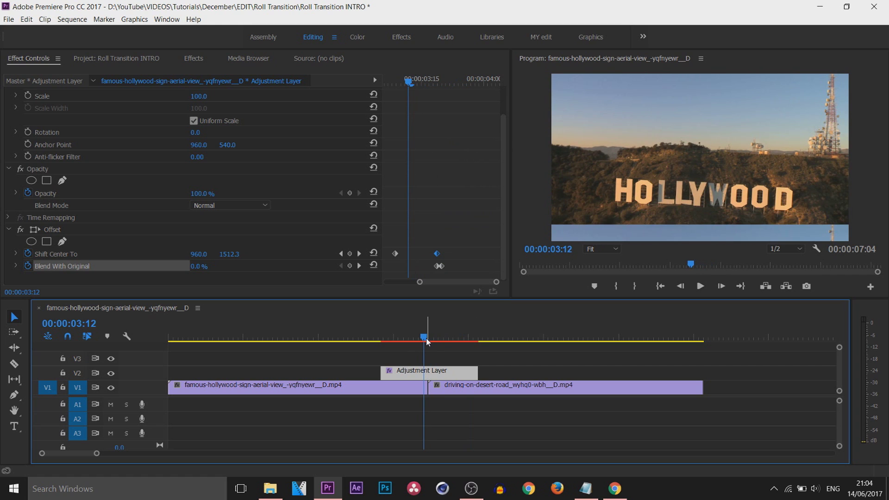
pyautogui.click(195, 59)
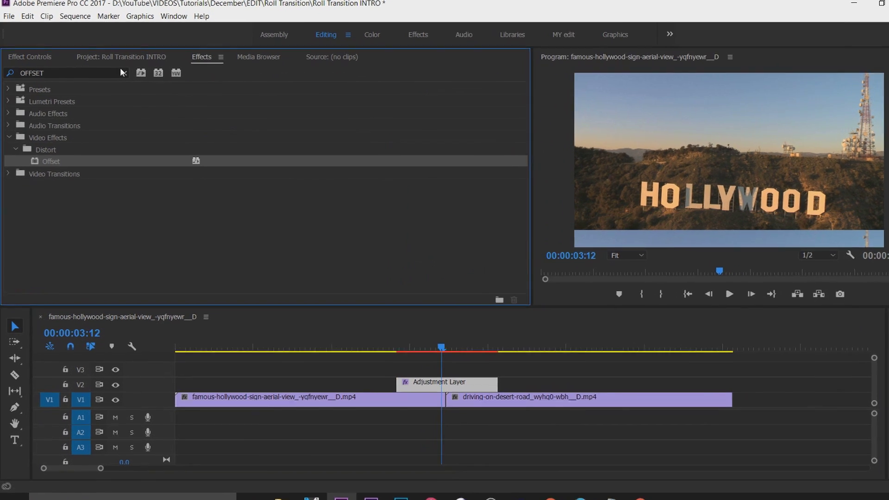
# Step: Search 'direction' and apply Blur & Sharpen > Directional Blur to the adjustment layer
pyautogui.click(119, 74)
pyautogui.write('direction')
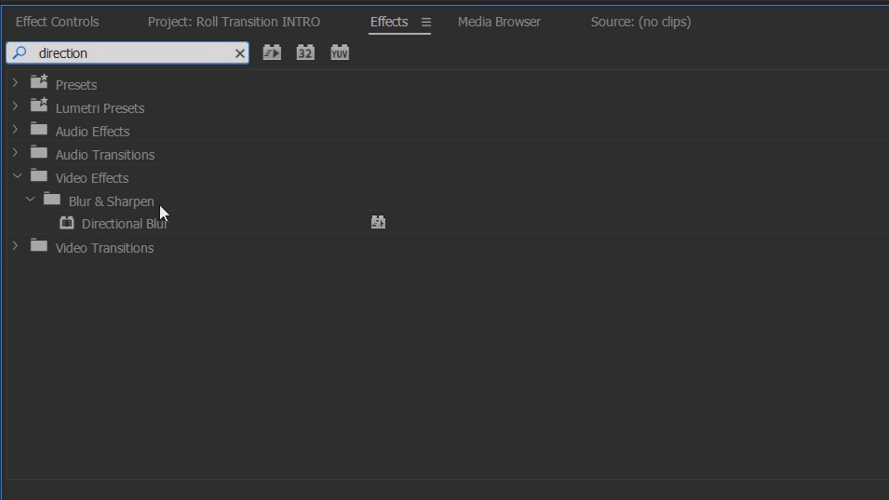
pyautogui.click(108, 224)
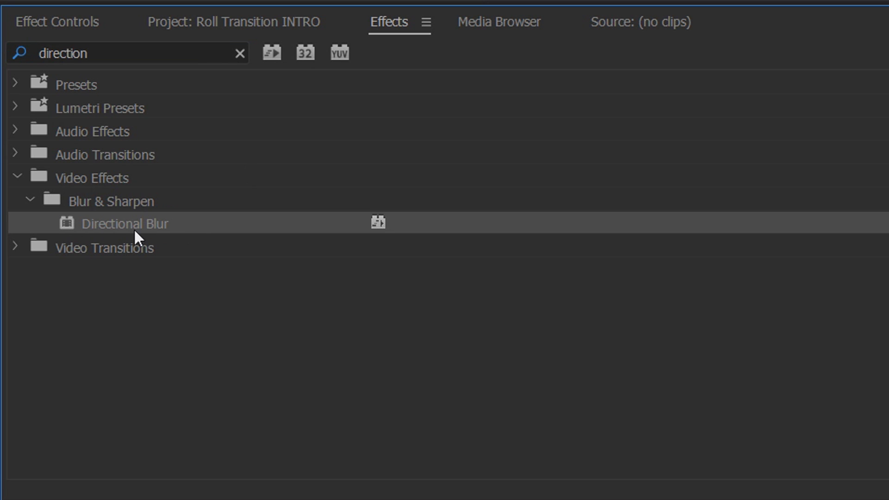
pyautogui.moveTo(96, 227); pyautogui.dragTo(849, 499)
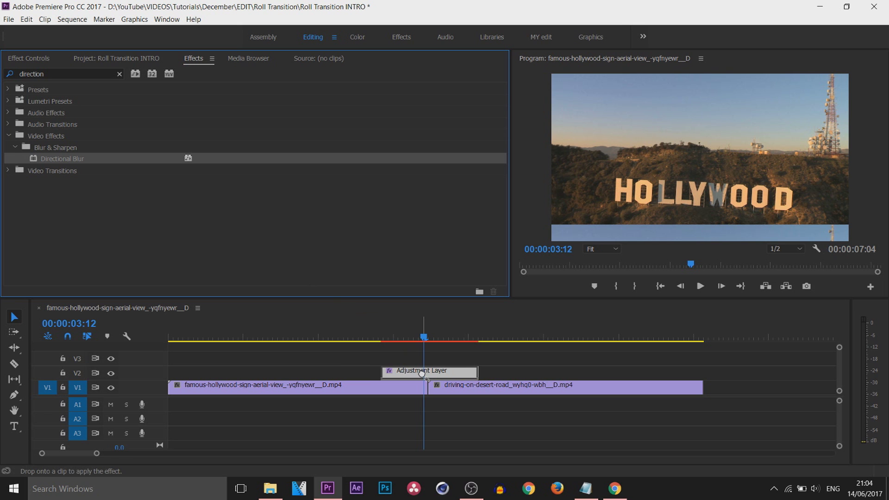
pyautogui.moveTo(422, 373); pyautogui.dragTo(421, 373)
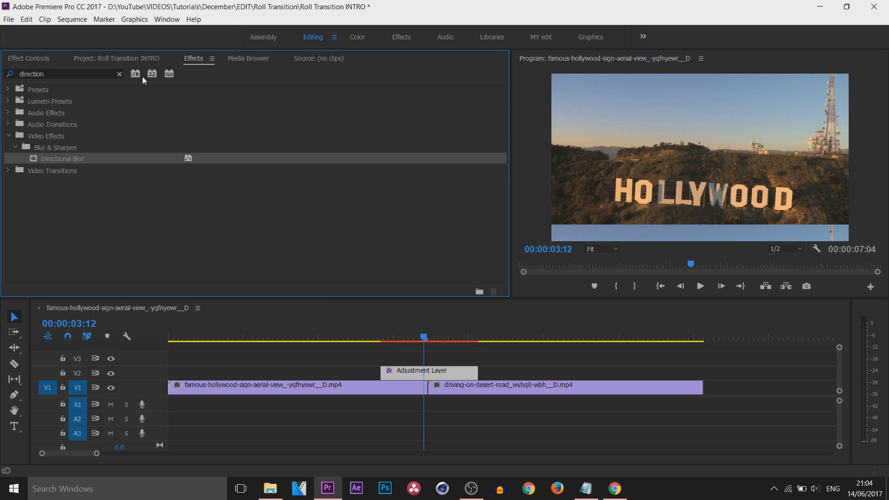
pyautogui.click(24, 60)
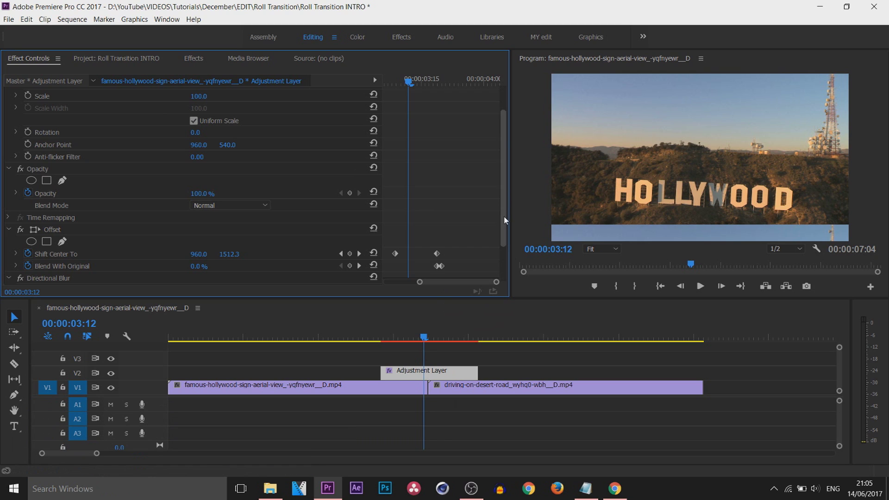
# Step: At 03:14, keyframe Directional Blur's Blur Length at 81
pyautogui.moveTo(503, 212); pyautogui.dragTo(504, 288)
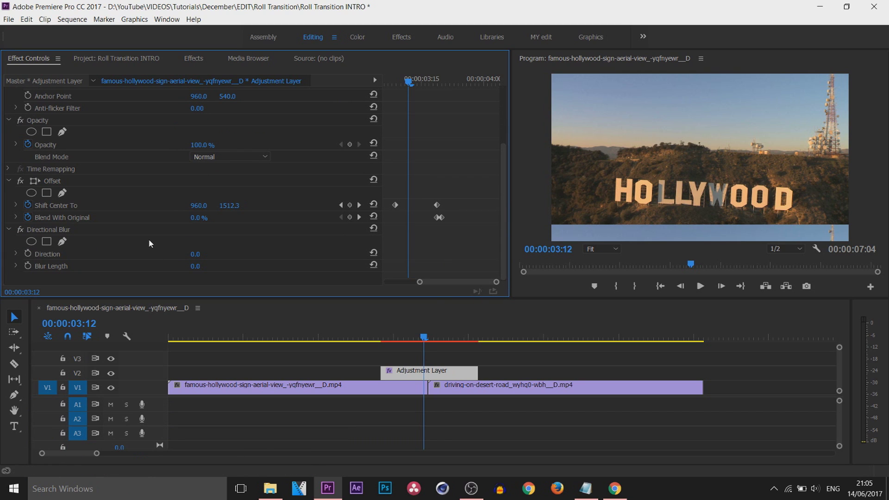
pyautogui.moveTo(424, 338); pyautogui.dragTo(430, 341)
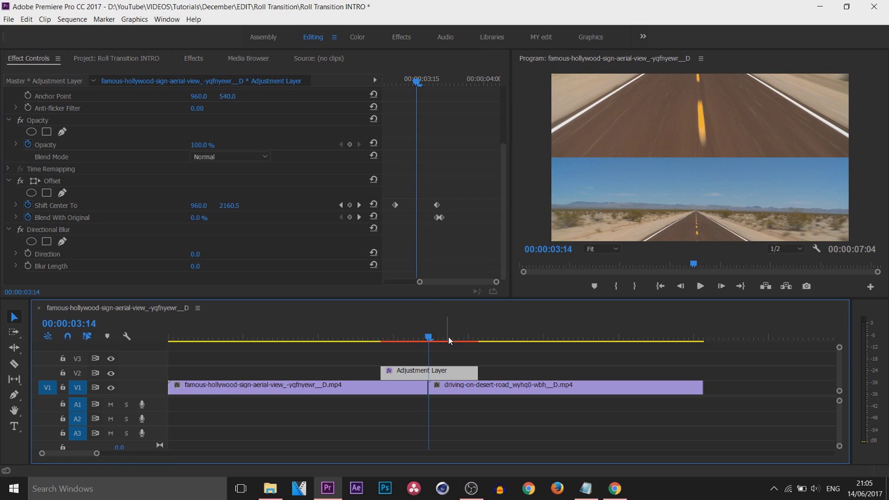
pyautogui.click(27, 266)
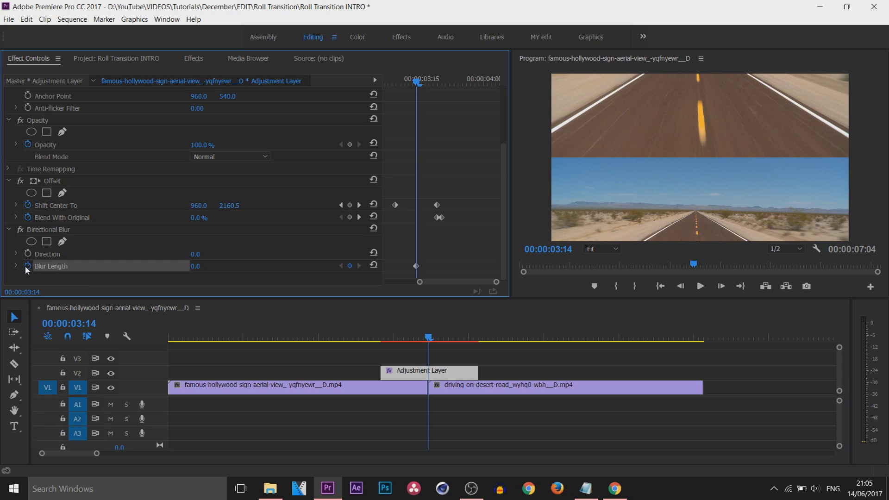
pyautogui.moveTo(195, 266); pyautogui.dragTo(256, 266)
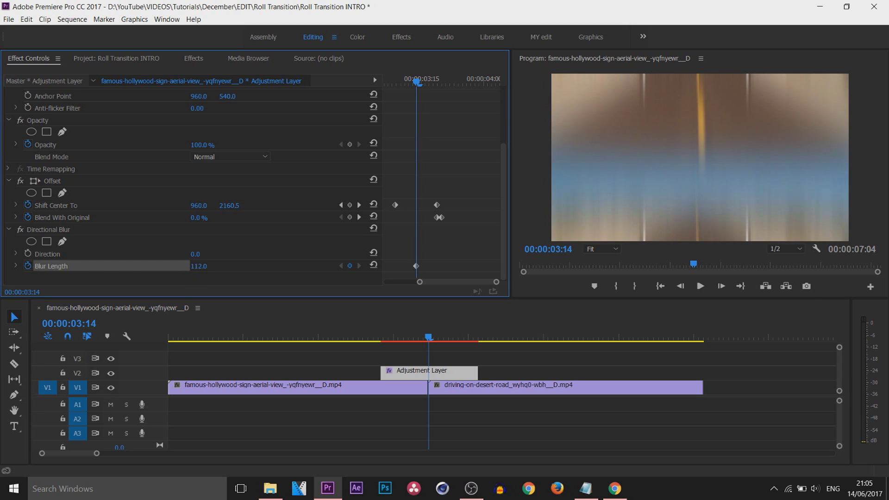
pyautogui.moveTo(202, 266); pyautogui.dragTo(203, 266)
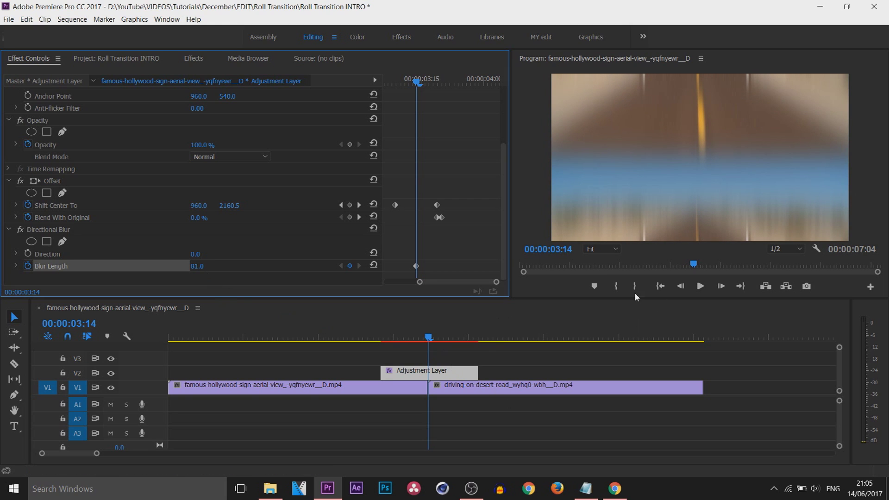
# Step: Set Blur Length to 0 at both 03:09 and 03:19
pyautogui.moveTo(419, 90); pyautogui.dragTo(396, 87)
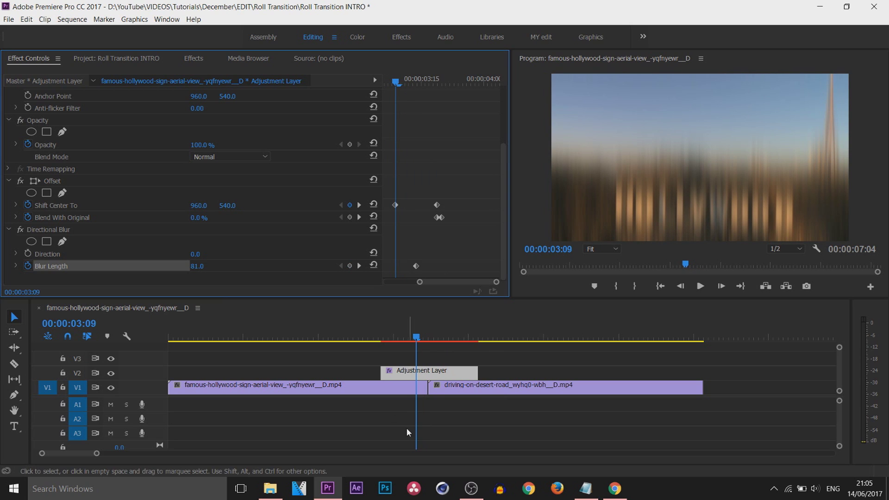
pyautogui.write('0')
pyautogui.press('Return')
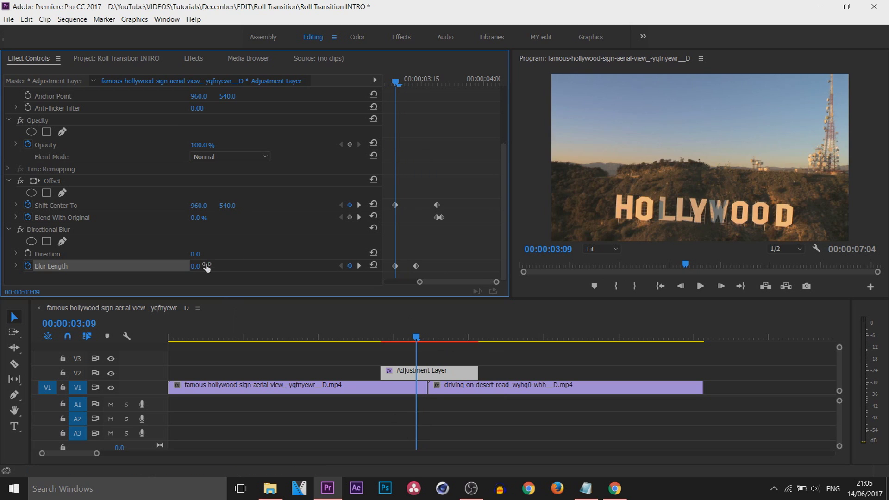
pyautogui.moveTo(397, 84); pyautogui.dragTo(440, 94)
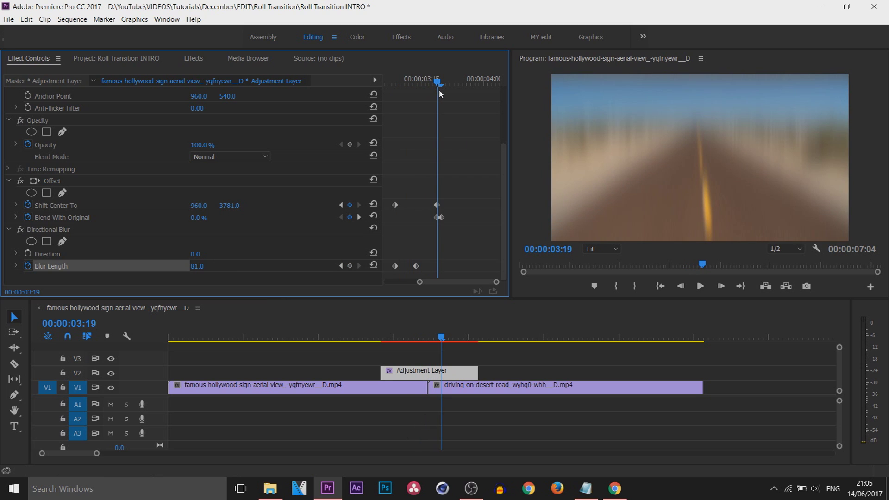
pyautogui.click(205, 267)
pyautogui.write('0')
pyautogui.press('Return')
# Step: Play back the blurred roll transition and return to its 03:14 midpoint
pyautogui.moveTo(379, 337); pyautogui.dragTo(357, 338)
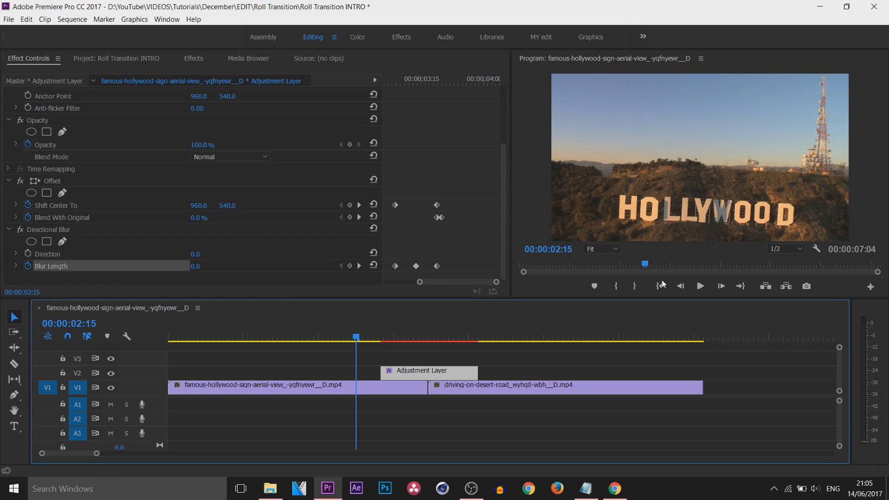
pyautogui.click(701, 286)
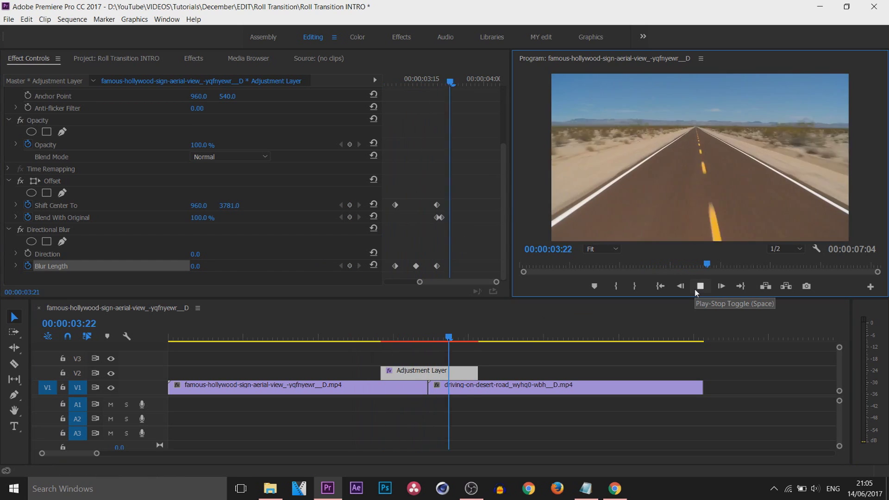
pyautogui.click(695, 288)
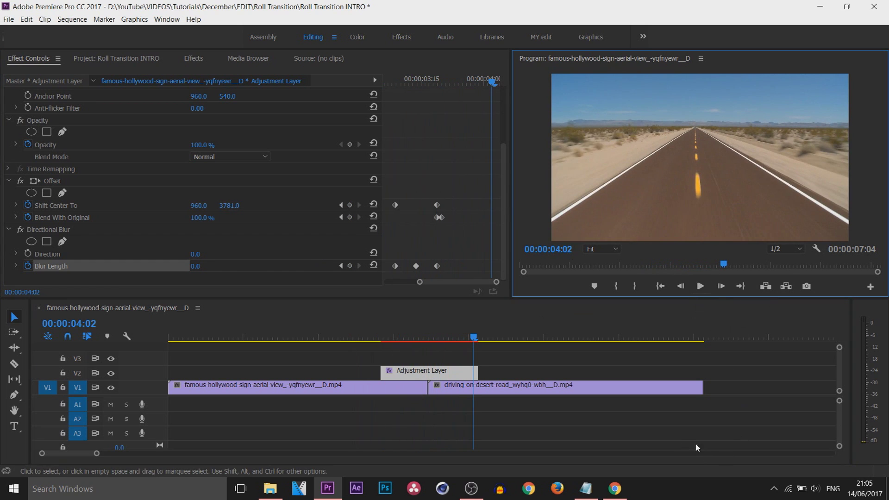
pyautogui.click(427, 337)
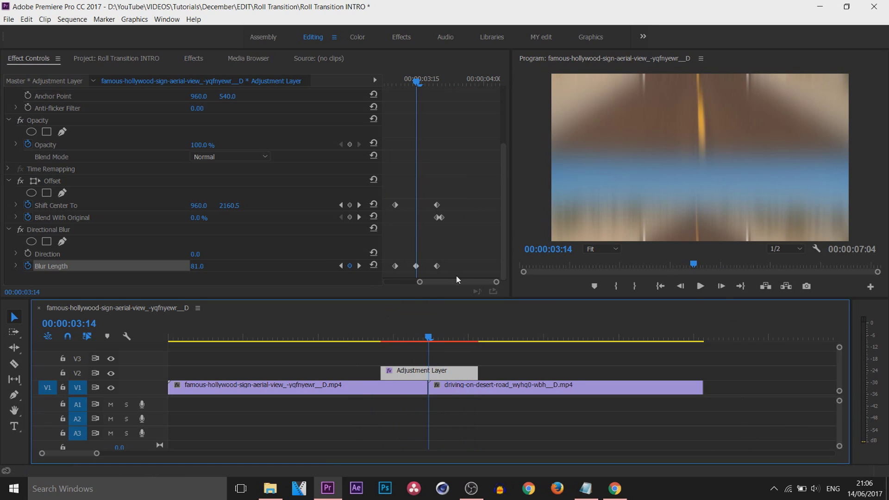
# Step: Reset the 03:19 Shift Center To keyframe and change it to 4800, 540
pyautogui.moveTo(417, 88); pyautogui.dragTo(396, 87)
pyautogui.click(396, 205)
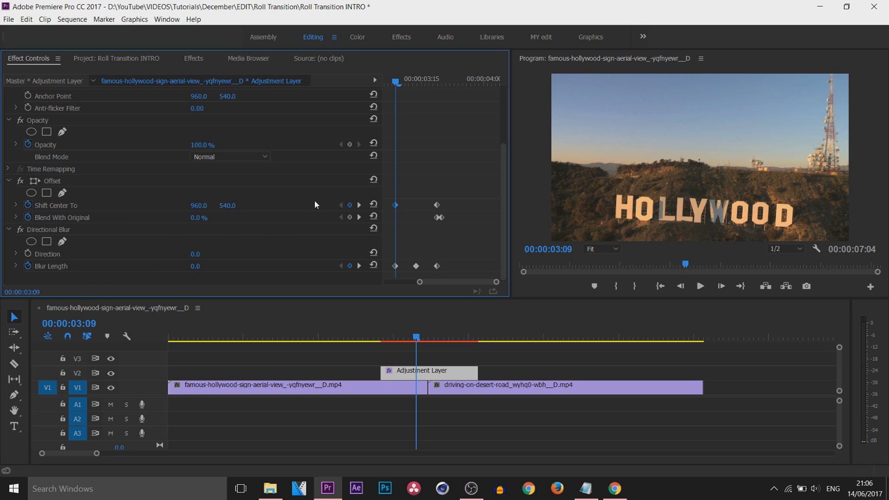
pyautogui.moveTo(396, 81); pyautogui.dragTo(437, 91)
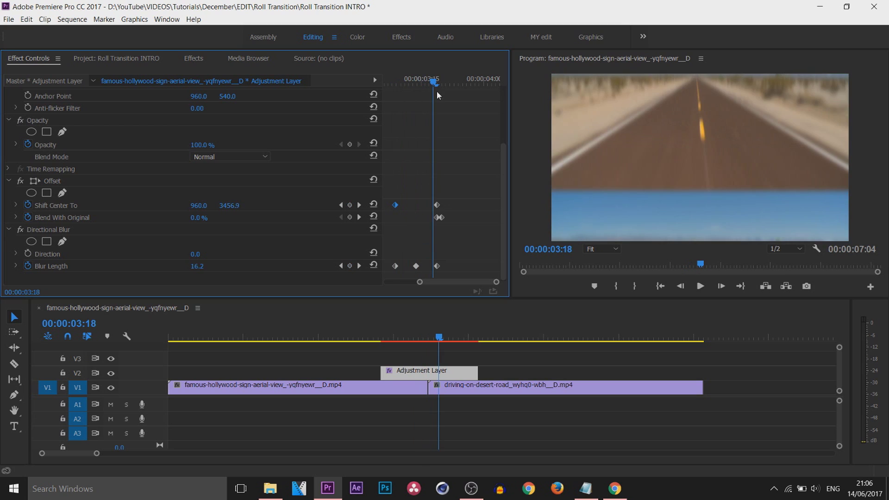
pyautogui.click(439, 205)
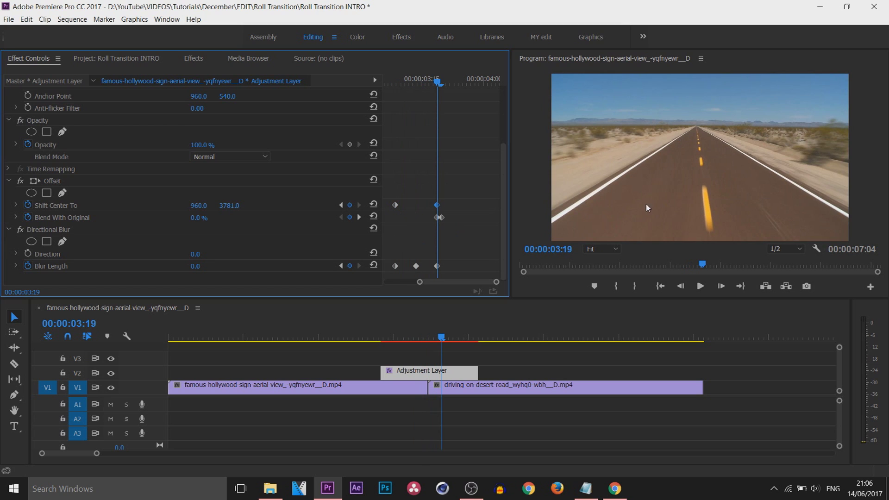
pyautogui.click(373, 205)
pyautogui.moveTo(201, 205); pyautogui.dragTo(384, 282)
# Step: Keyframe the Directional Blur Direction at 90° at 03:09
pyautogui.click(49, 256)
pyautogui.moveTo(429, 86); pyautogui.dragTo(395, 86)
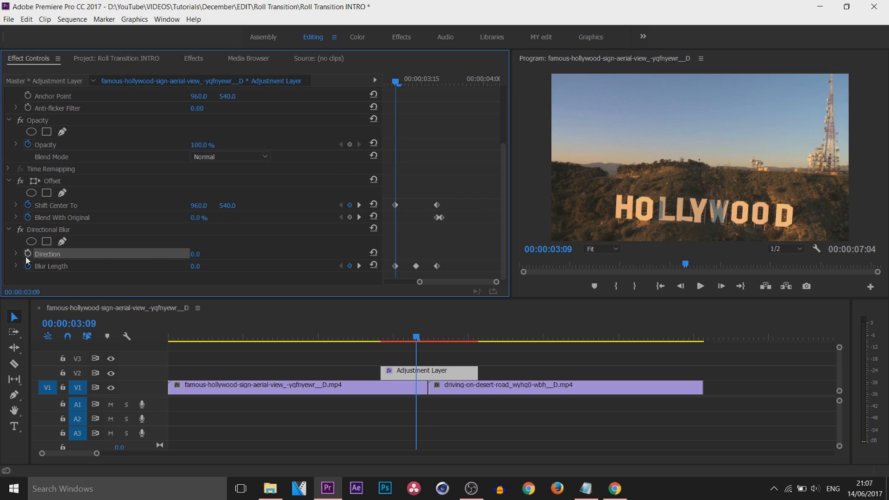
pyautogui.click(28, 253)
pyautogui.click(196, 254)
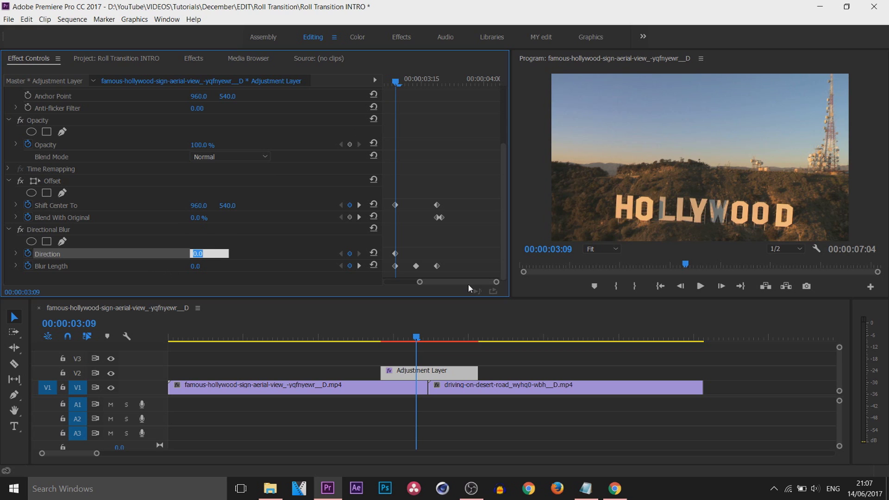
pyautogui.write('90')
pyautogui.press('Return')
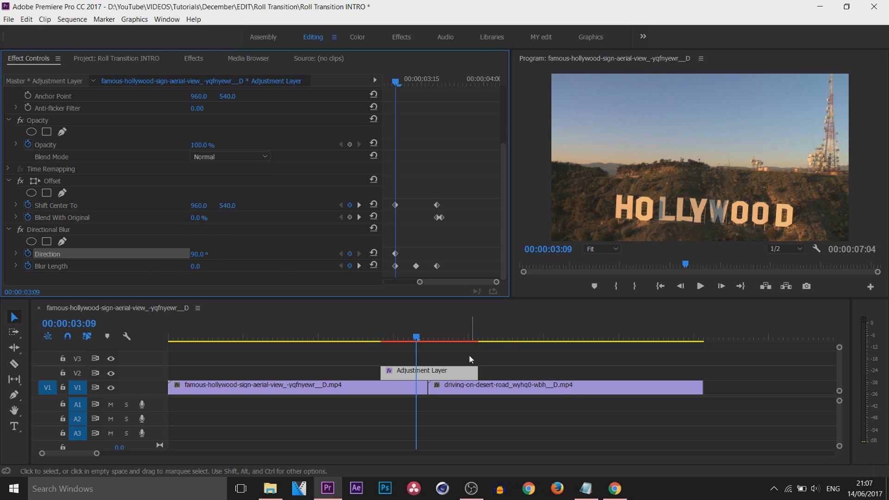
# Step: Play back from 02:20 to preview the sideways roll transition
pyautogui.click(382, 339)
pyautogui.moveTo(383, 342); pyautogui.dragTo(368, 341)
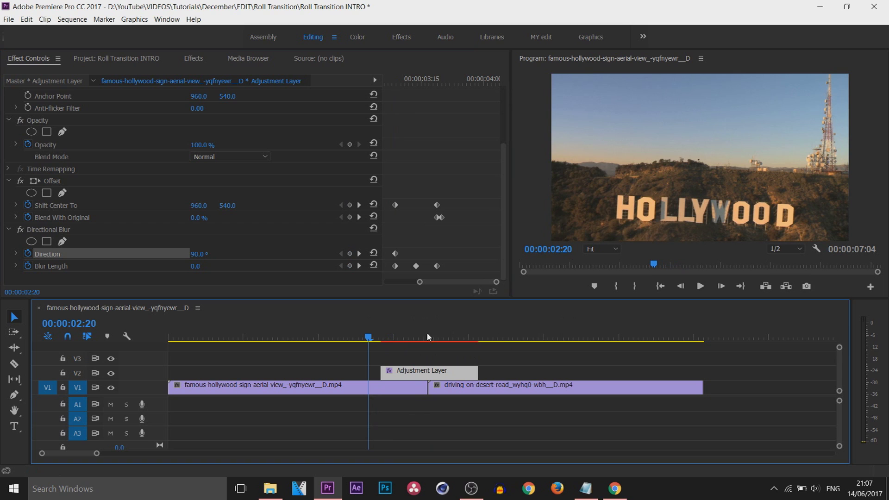
pyautogui.click(700, 287)
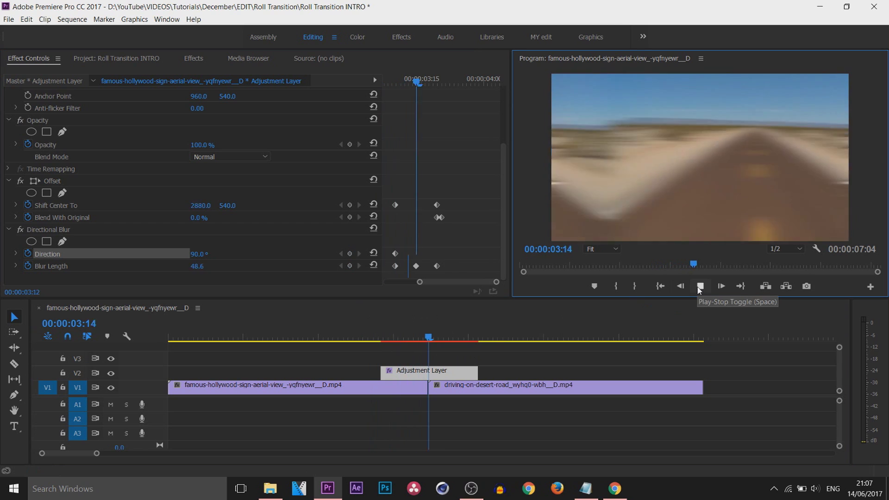
pyautogui.press('space')
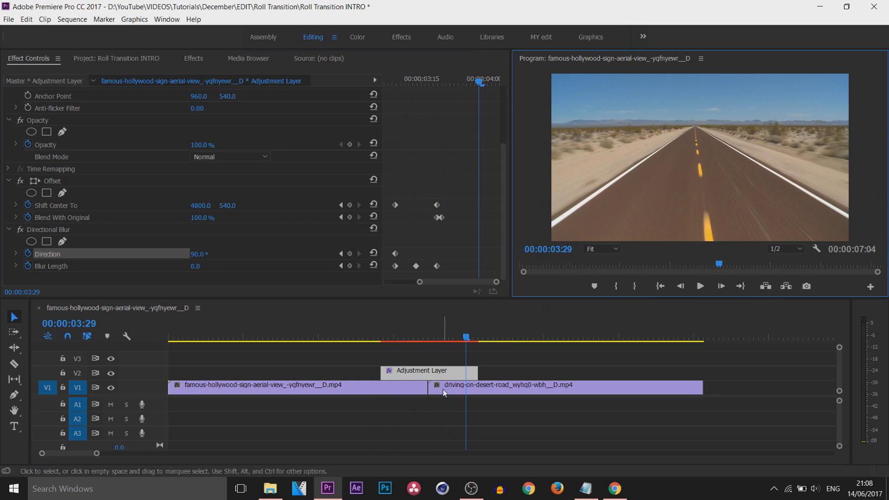